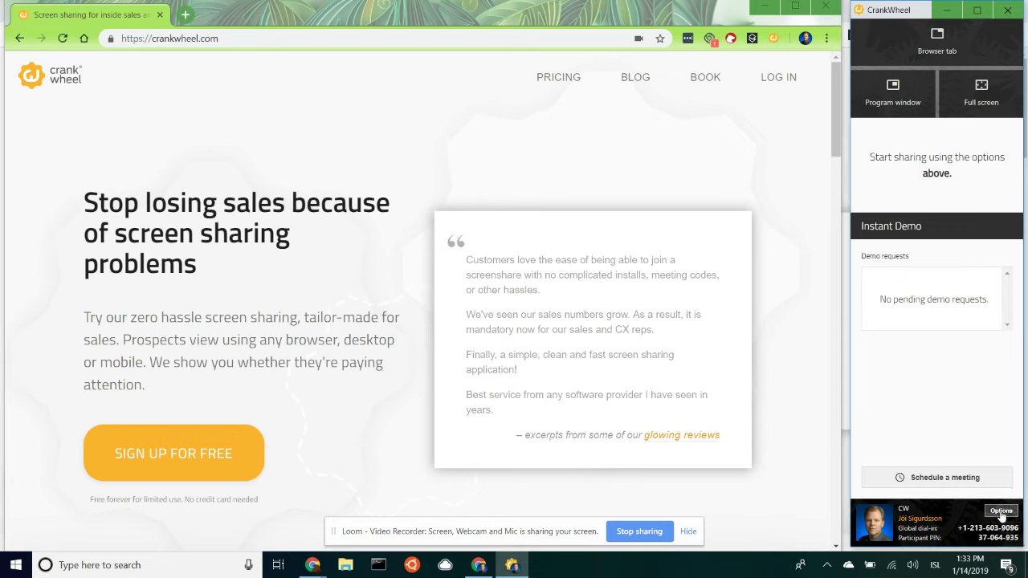
- Open CrankWheel Options, scroll to the Remote Control section, and start enabling remote control
{"action": "left_click", "coordinate": [1001, 512]}
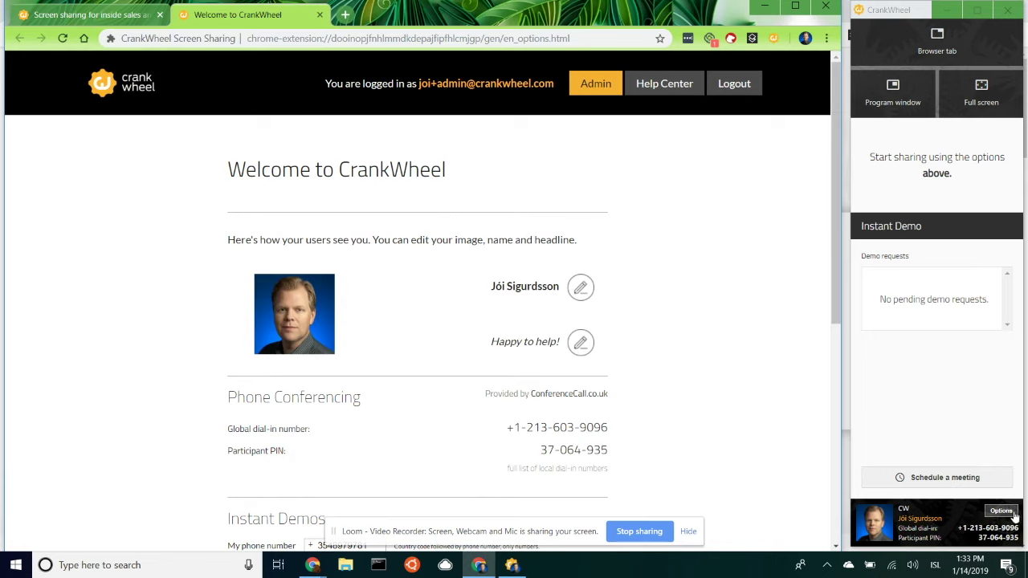
{"action": "scroll", "coordinate": [762, 383], "scroll_direction": "down", "scroll_amount": 5}
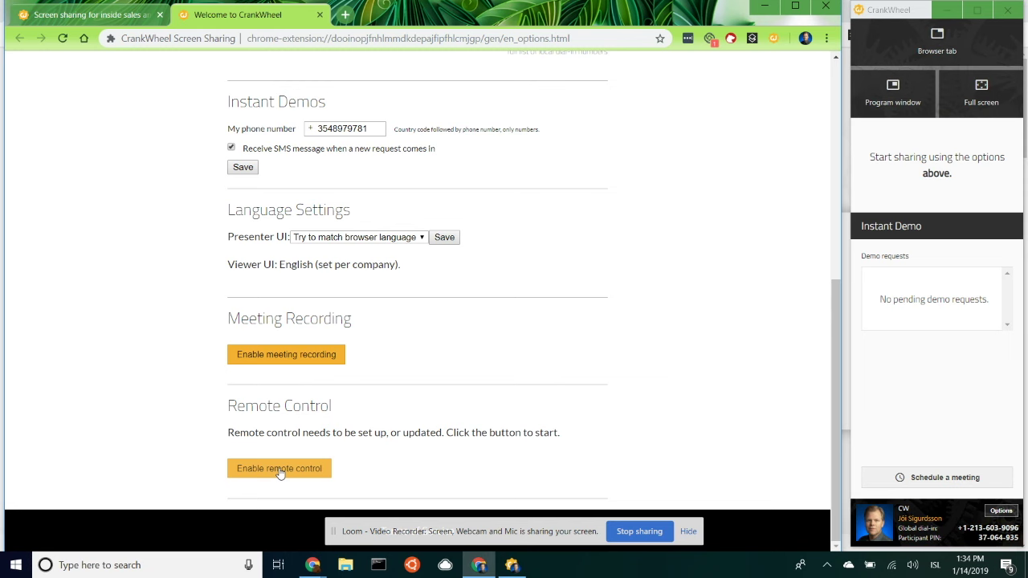
{"action": "left_click", "coordinate": [279, 470]}
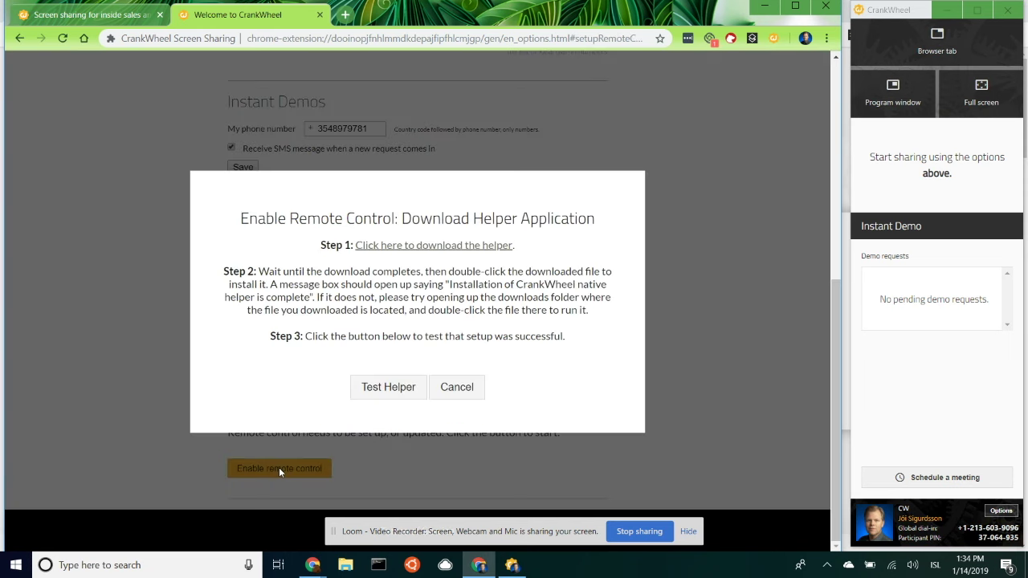
- Download the crankwheel_native helper and run its installer until installation succeeds
{"action": "left_click", "coordinate": [407, 247]}
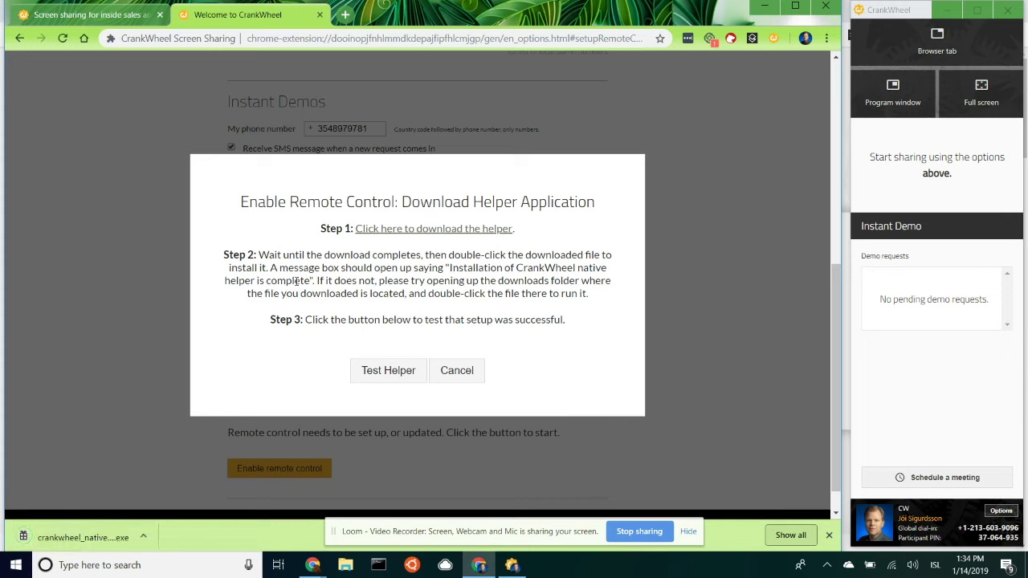
{"action": "left_click", "coordinate": [107, 544]}
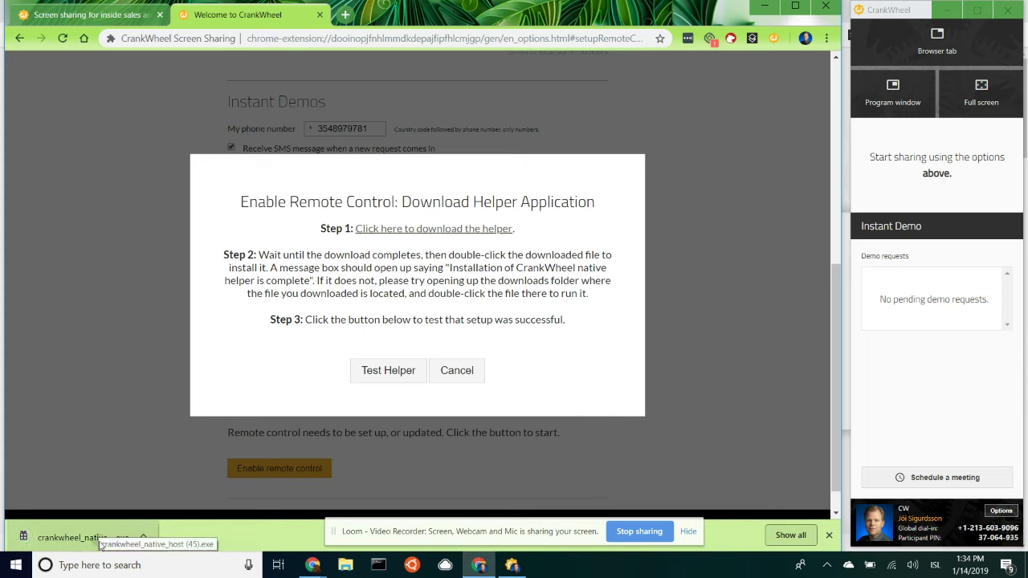
{"action": "left_click", "coordinate": [102, 545]}
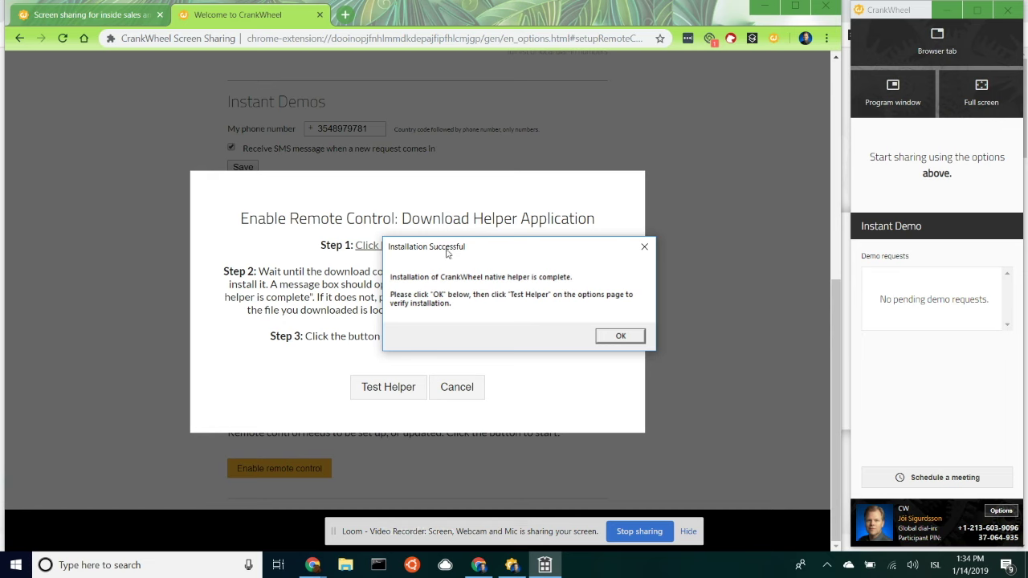
- Dismiss Installation Successful, run Test Helper, and close CrankWheel with OK - Close CrankWheel
{"action": "left_click_drag", "start_coordinate": [501, 246], "coordinate": [580, 195]}
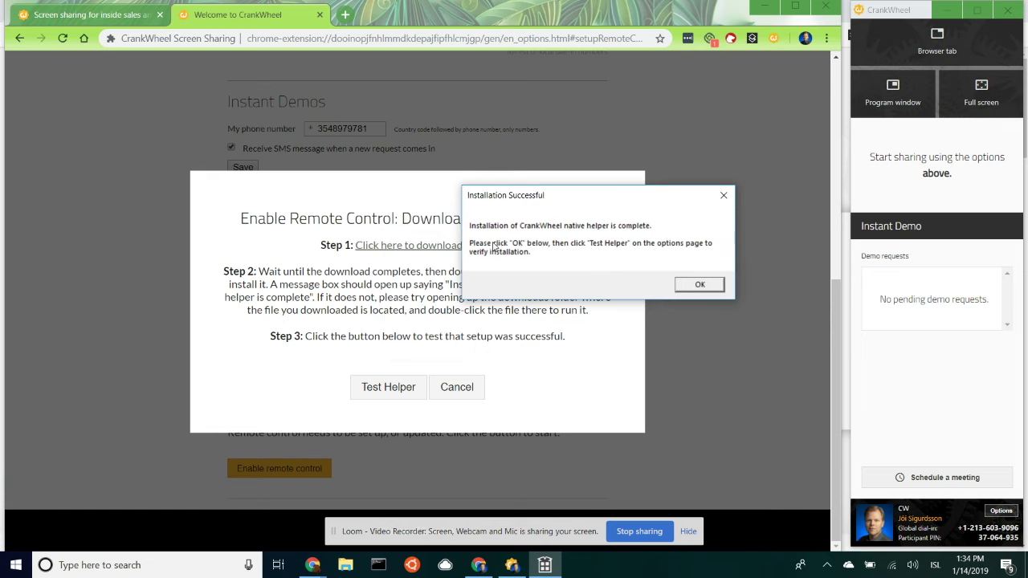
{"action": "left_click", "coordinate": [703, 284]}
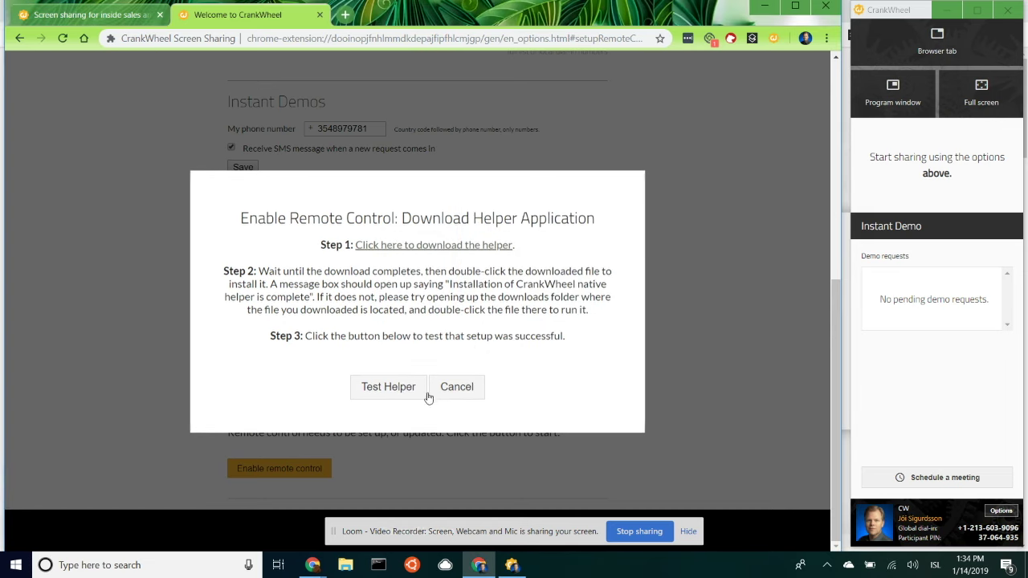
{"action": "left_click", "coordinate": [385, 389]}
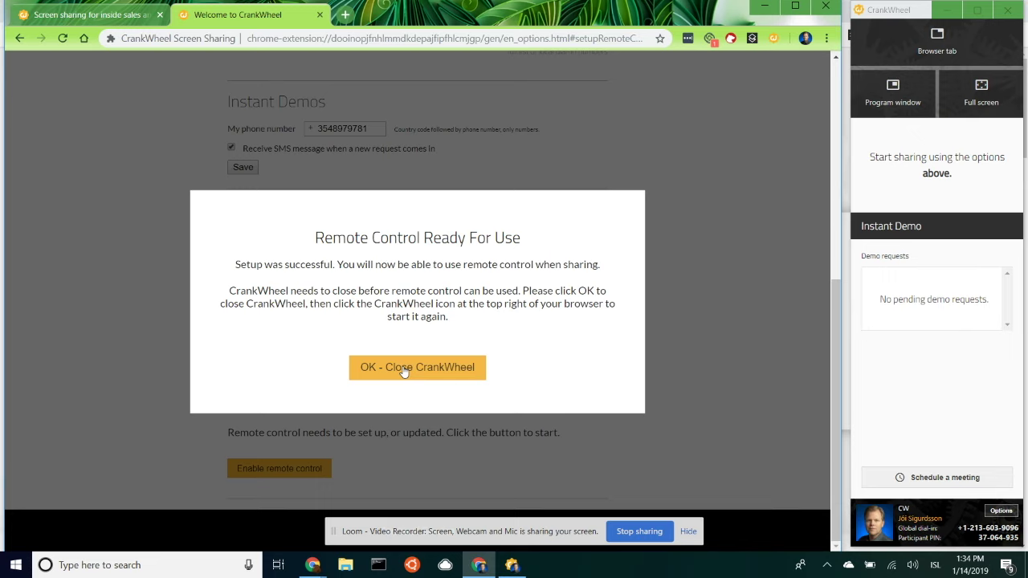
{"action": "left_click", "coordinate": [403, 368]}
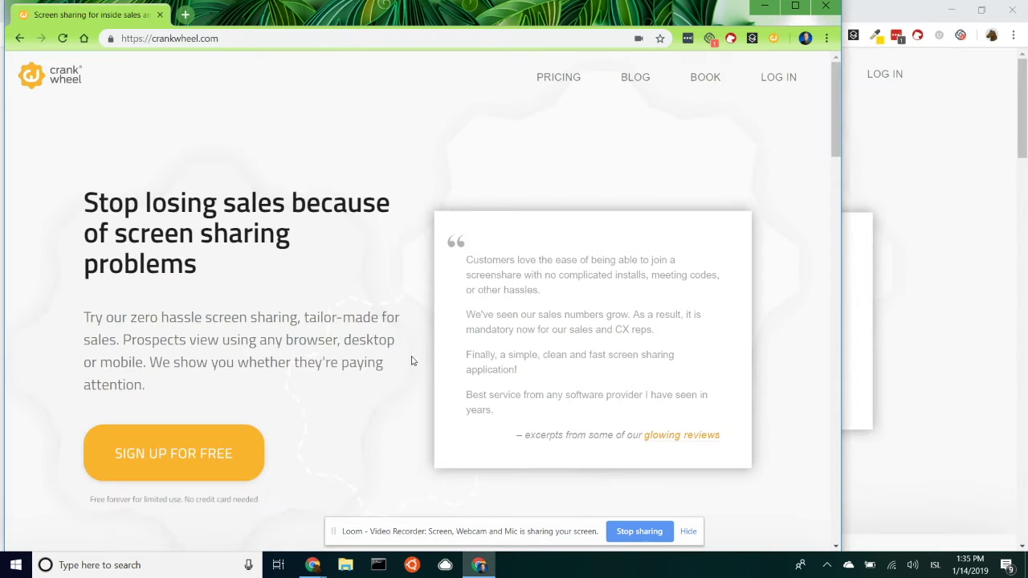
- Relaunch CrankWheel from the toolbar and share the current crankwheel.com browser tab
{"action": "left_click", "coordinate": [773, 37]}
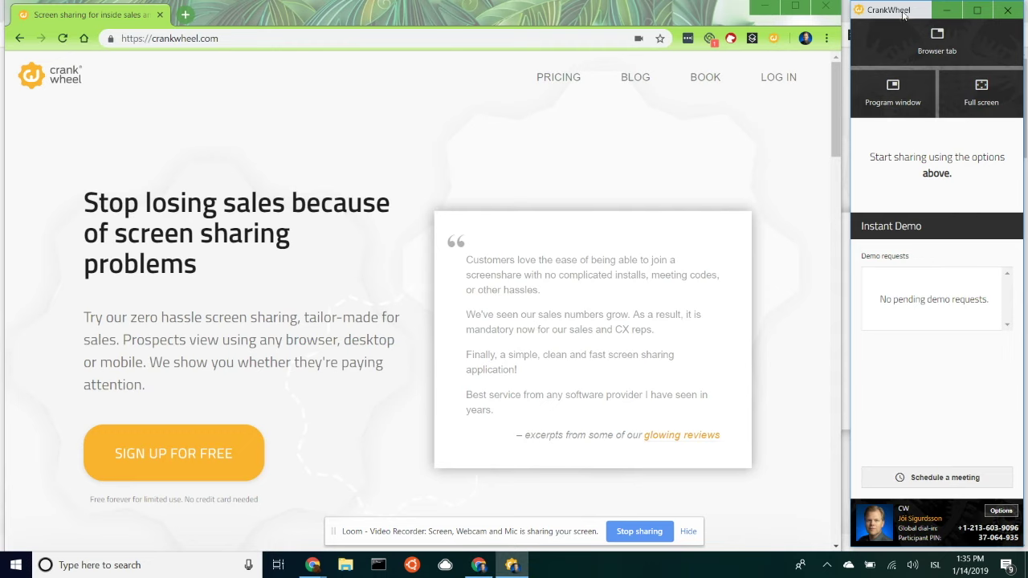
{"action": "left_click", "coordinate": [921, 46]}
{"action": "left_click", "coordinate": [774, 40]}
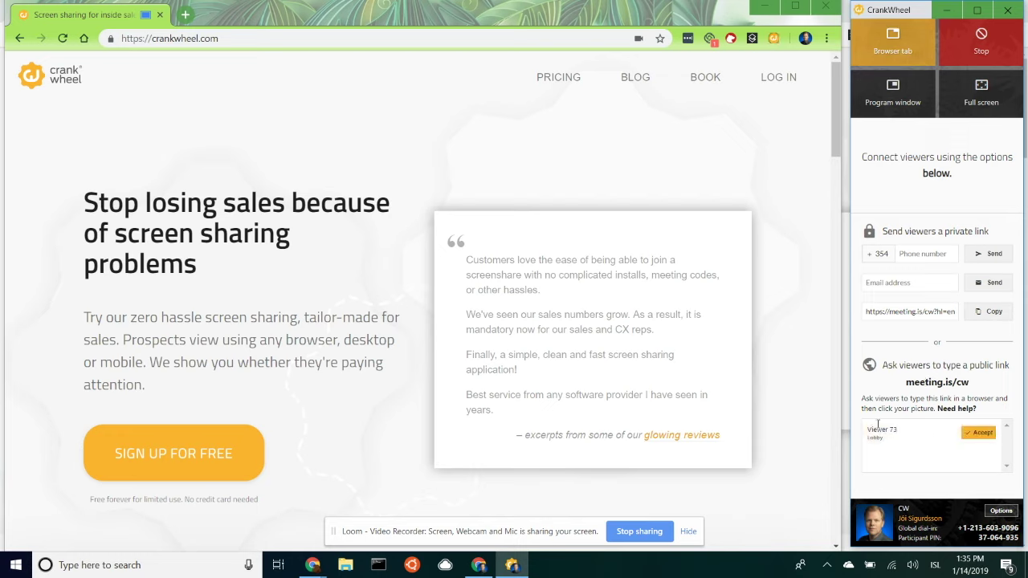
- Accept the waiting viewer into the share and choose Grant Control on the preview
{"action": "left_click", "coordinate": [987, 438]}
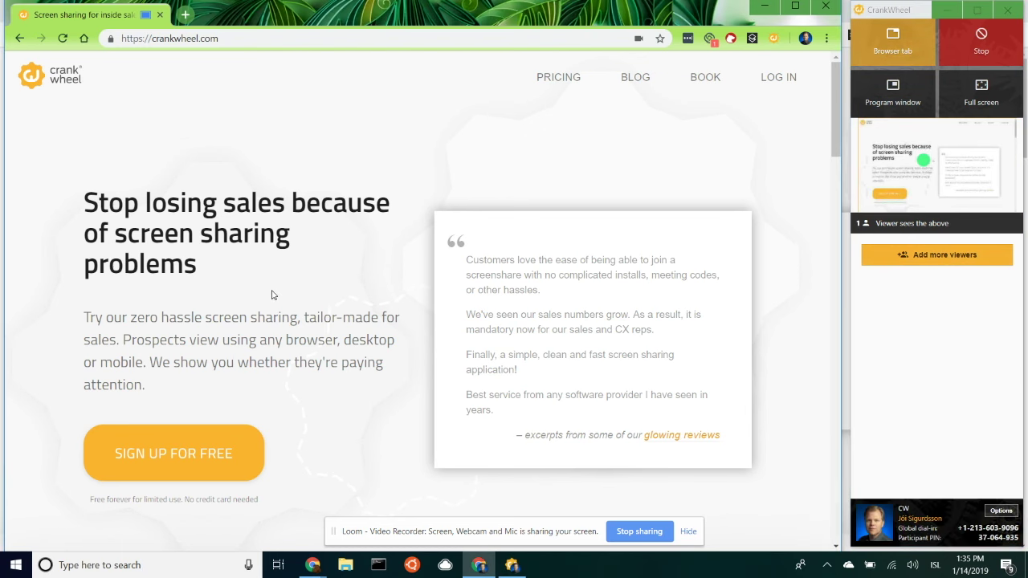
{"action": "scroll", "coordinate": [271, 294], "scroll_direction": "down", "scroll_amount": 6}
{"action": "scroll", "coordinate": [272, 290], "scroll_direction": "up", "scroll_amount": 6}
{"action": "mouse_move", "coordinate": [966, 204]}
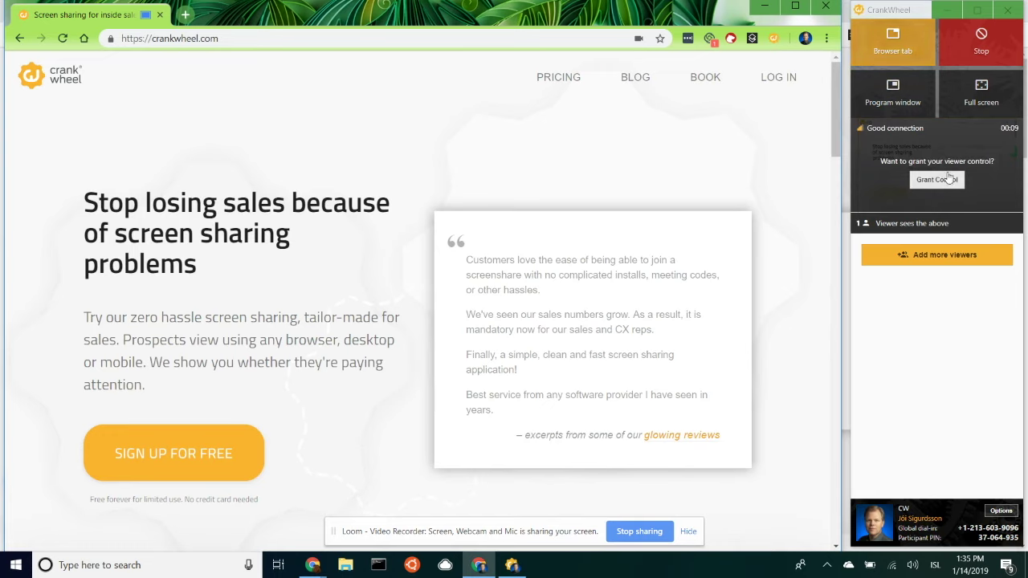
{"action": "left_click", "coordinate": [937, 180]}
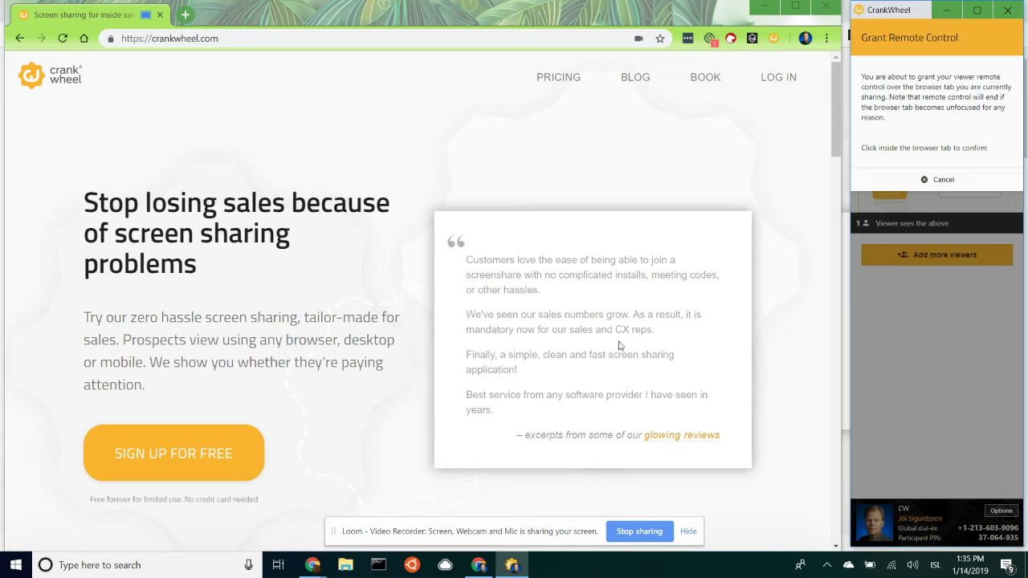
- Confirm in the shared crankwheel.com tab that the viewer gets remote control
{"action": "left_click", "coordinate": [377, 341]}
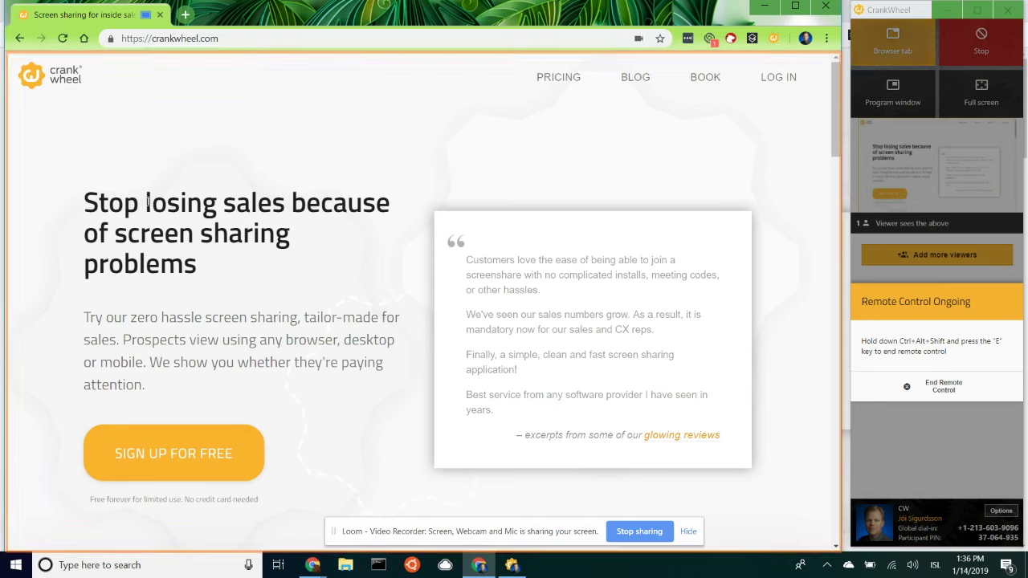
{"action": "left_click_drag", "start_coordinate": [144, 203], "coordinate": [224, 342]}
{"action": "double_click", "coordinate": [265, 359]}
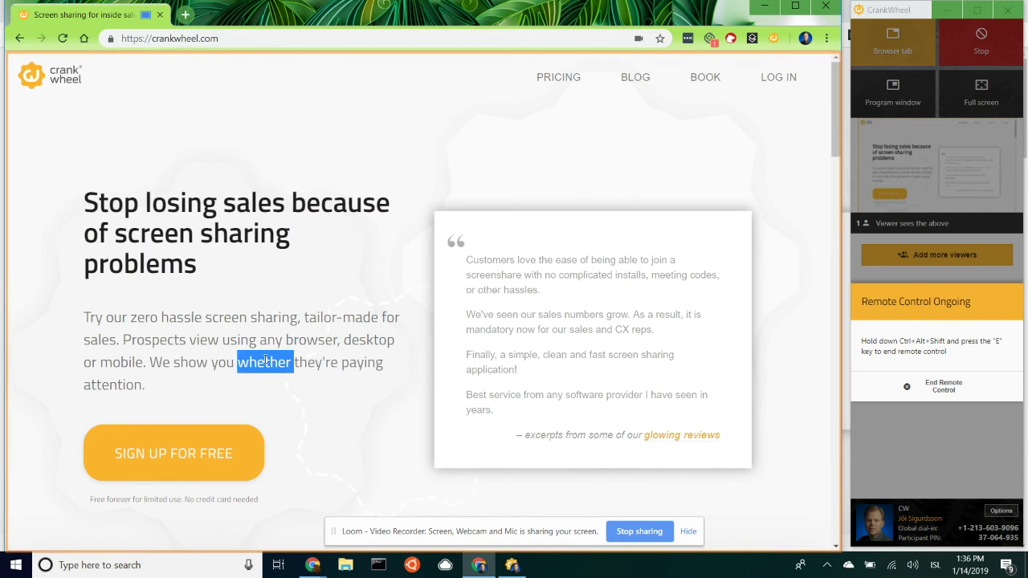
{"action": "left_click", "coordinate": [223, 321]}
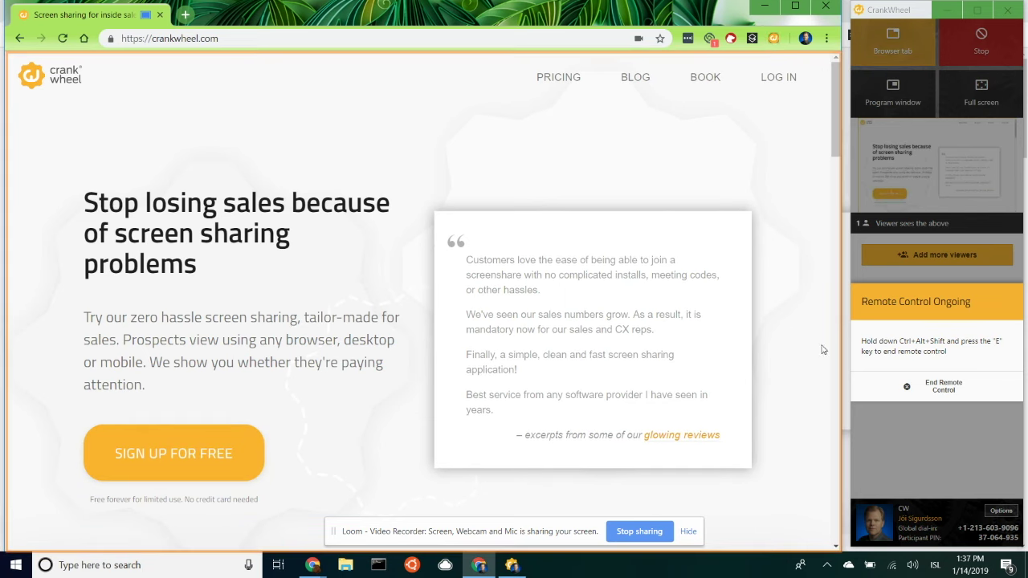
{"action": "scroll", "coordinate": [826, 346], "scroll_direction": "down", "scroll_amount": 5}
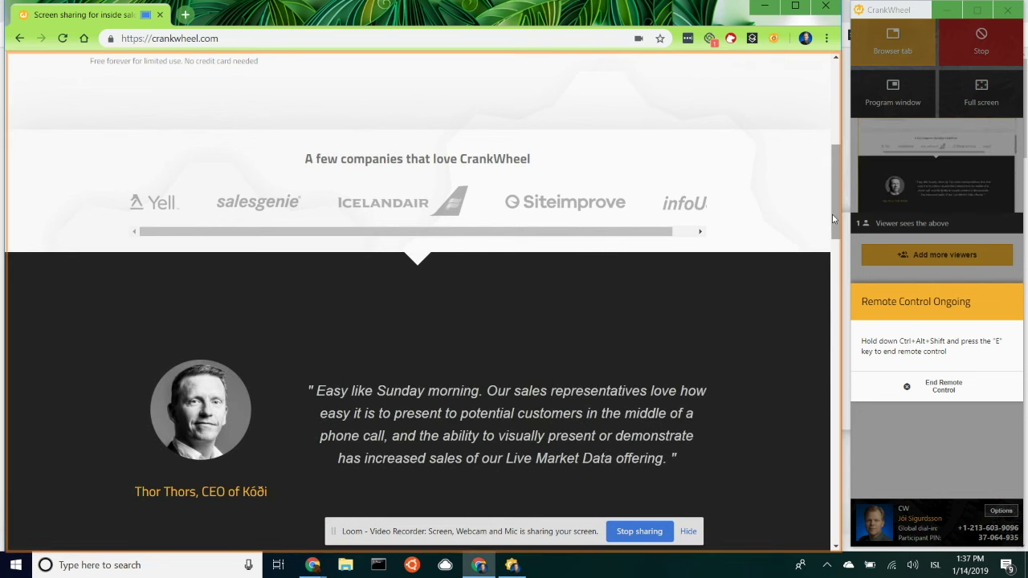
{"action": "left_click_drag", "start_coordinate": [833, 218], "coordinate": [832, 117]}
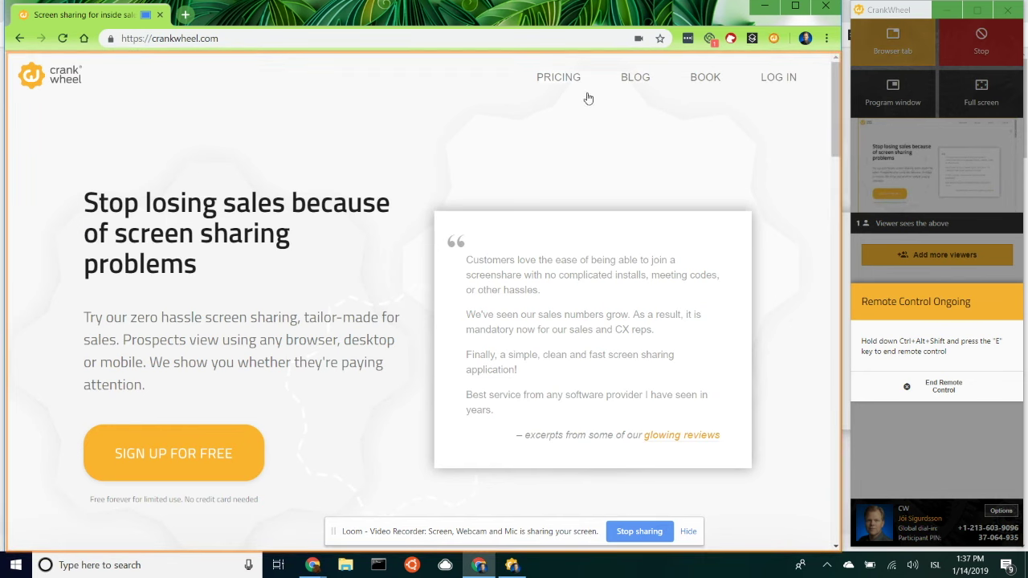
- Go to the Pricing and BOOK pages and enter a sample e-mail address in the sign-up field
{"action": "left_click", "coordinate": [563, 80]}
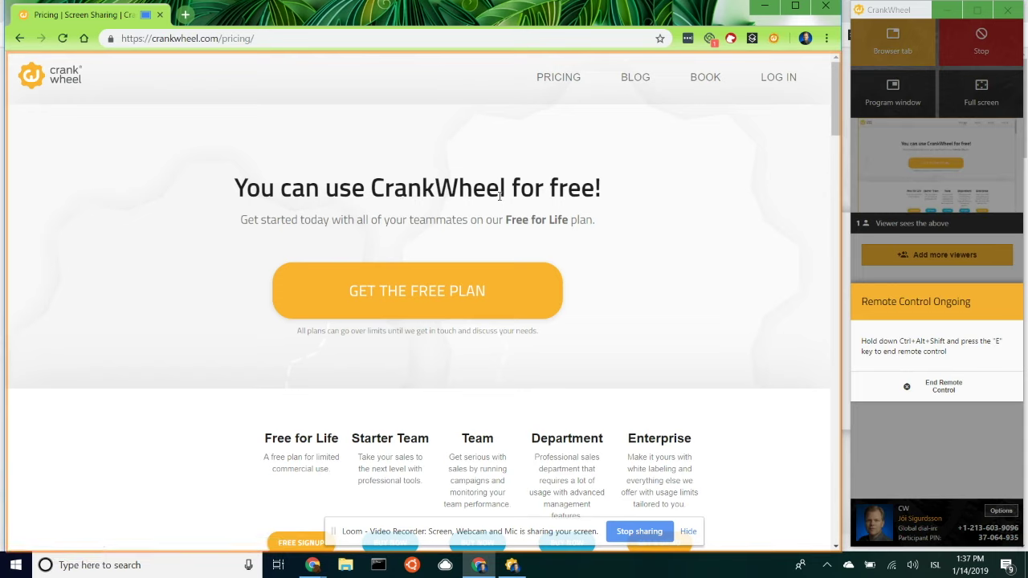
{"action": "left_click", "coordinate": [705, 79]}
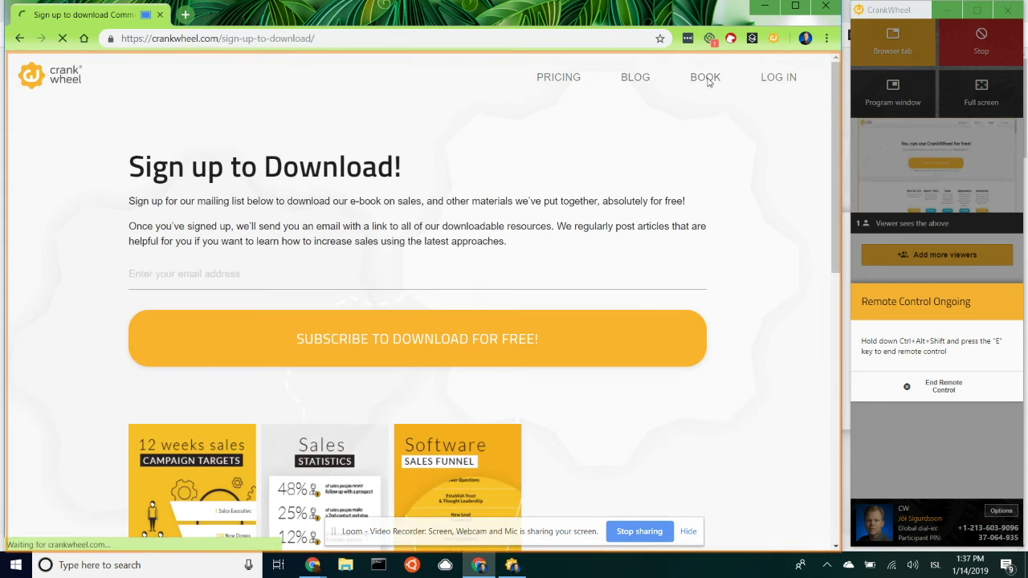
{"action": "left_click", "coordinate": [329, 271]}
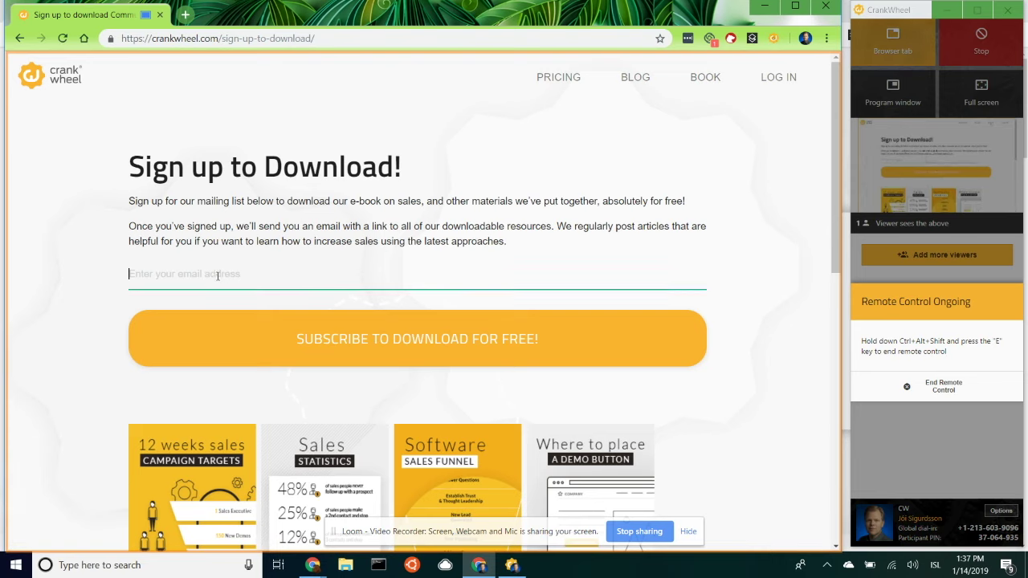
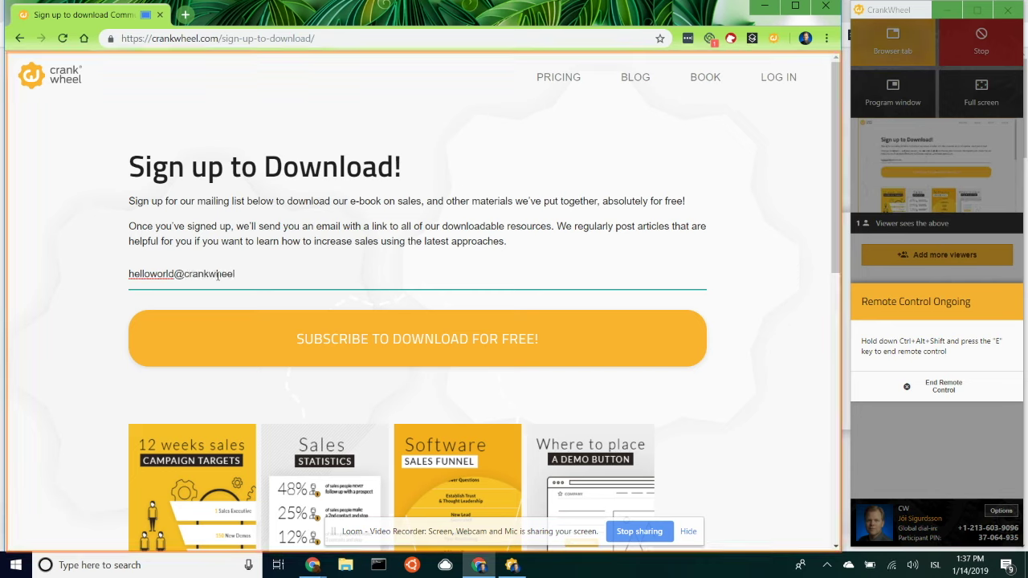
- Delete the letters after 'hello' in the address, add an extra 'l', and highlight part of it
{"action": "key", "text": "shift+Left"}
{"action": "key", "text": "shift+Left"}
{"action": "key", "text": "shift+Left"}
{"action": "key", "text": "shift+Left"}
{"action": "key", "text": "shift+Left"}
{"action": "left_click", "coordinate": [219, 273]}
{"action": "key", "text": "shift+Left"}
{"action": "key", "text": "shift+Left"}
{"action": "key", "text": "shift+Left"}
{"action": "key", "text": "shift+Left"}
{"action": "key", "text": "shift+Left"}
{"action": "key", "text": "shift+Left"}
{"action": "key", "text": "Left"}
{"action": "key", "text": "shift+Right"}
{"action": "key", "text": "shift+Right"}
{"action": "key", "text": "shift+Right"}
{"action": "key", "text": "shift+Right"}
{"action": "key", "text": "shift+Right"}
{"action": "key", "text": "BackSpace"}
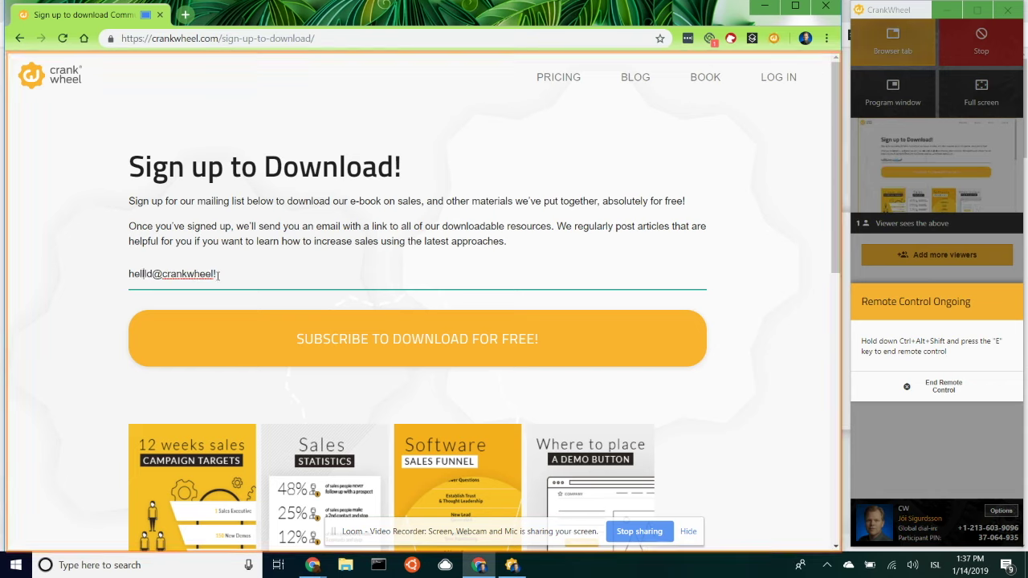
{"action": "type", "text": "l"}
{"action": "left_click_drag", "start_coordinate": [200, 274], "coordinate": [147, 274]}
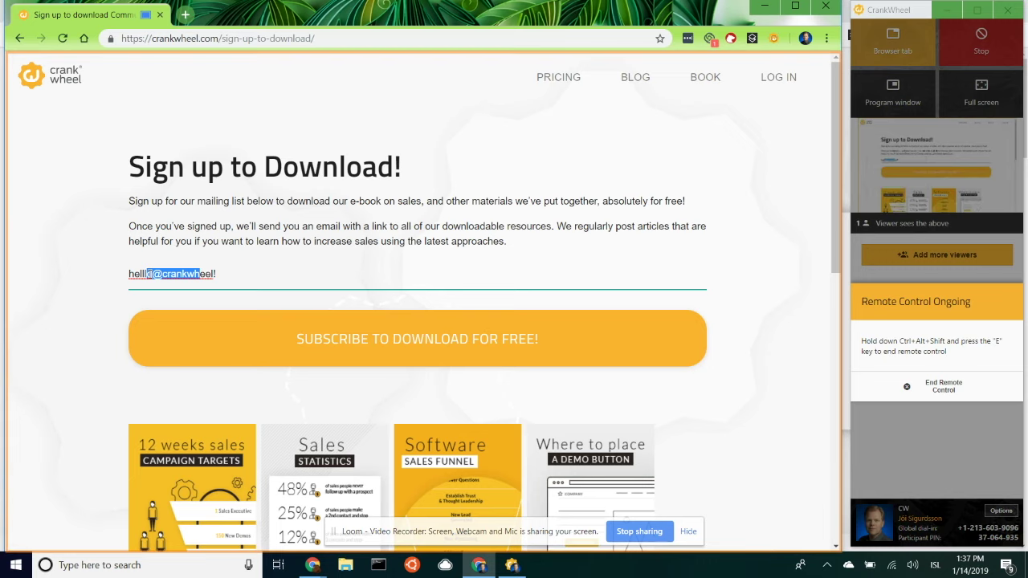
- End the viewer's remote control and switch to sharing the entire screen via Chrome's Share dialog
{"action": "left_click", "coordinate": [927, 389]}
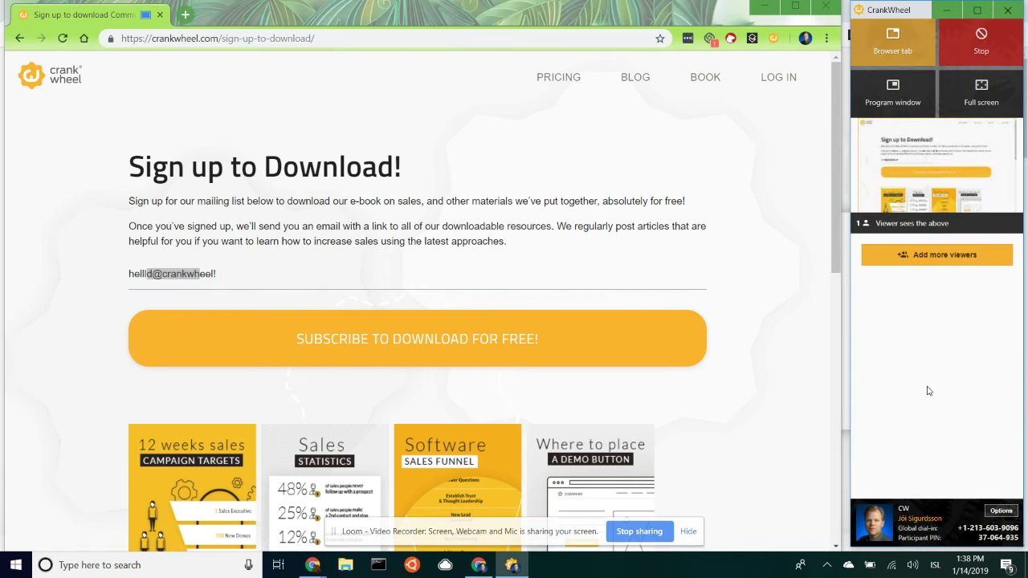
{"action": "left_click", "coordinate": [991, 100]}
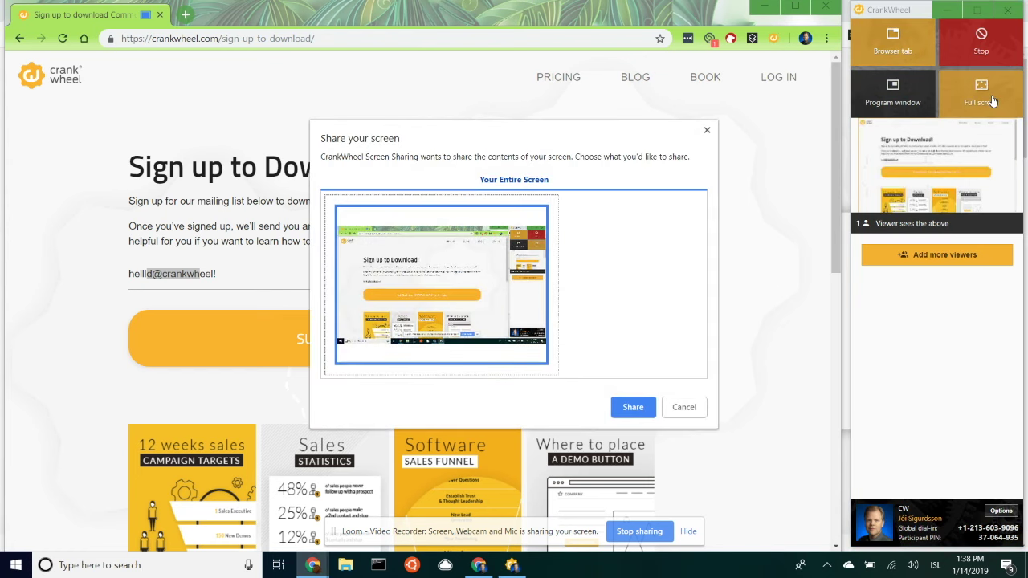
{"action": "left_click", "coordinate": [633, 407]}
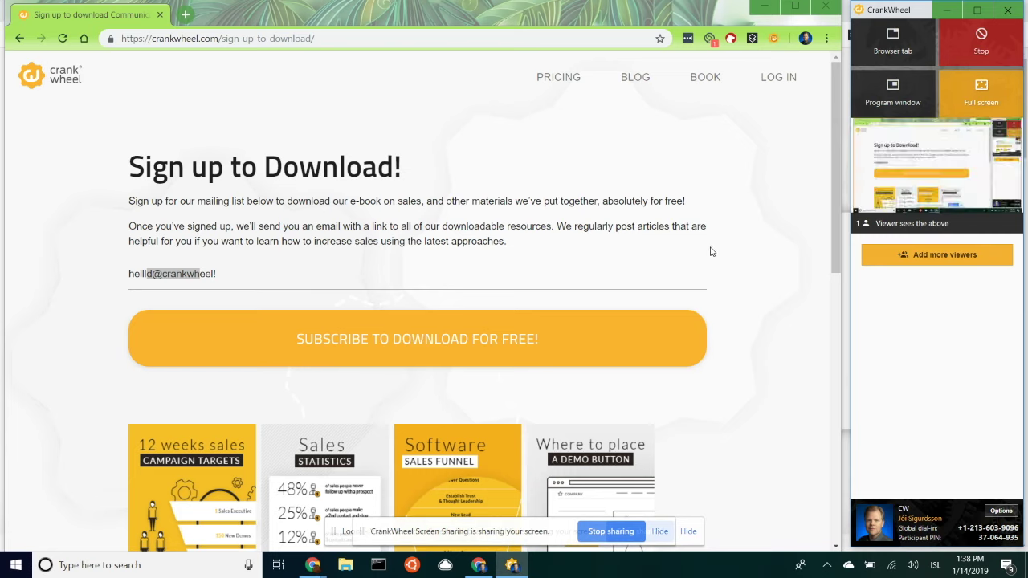
{"action": "mouse_move", "coordinate": [951, 181]}
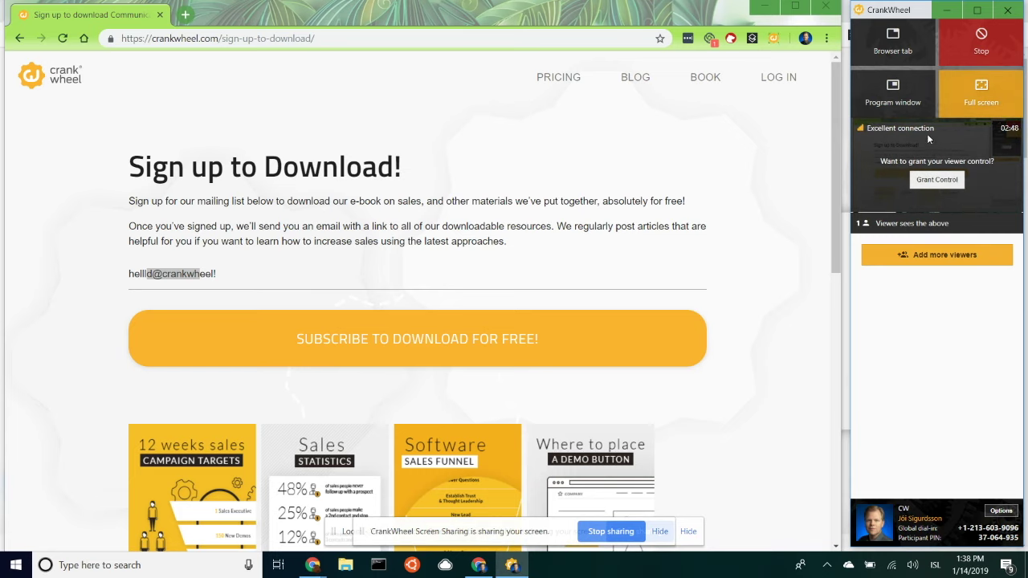
- Choose Grant Control on the preview and open the remote-control area picker
{"action": "left_click", "coordinate": [927, 180]}
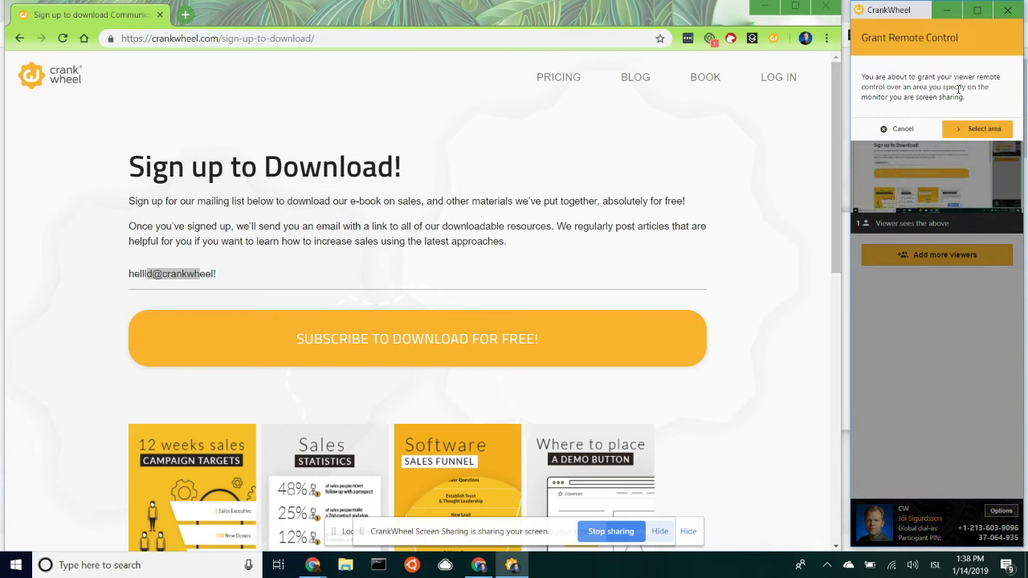
{"action": "left_click", "coordinate": [980, 131]}
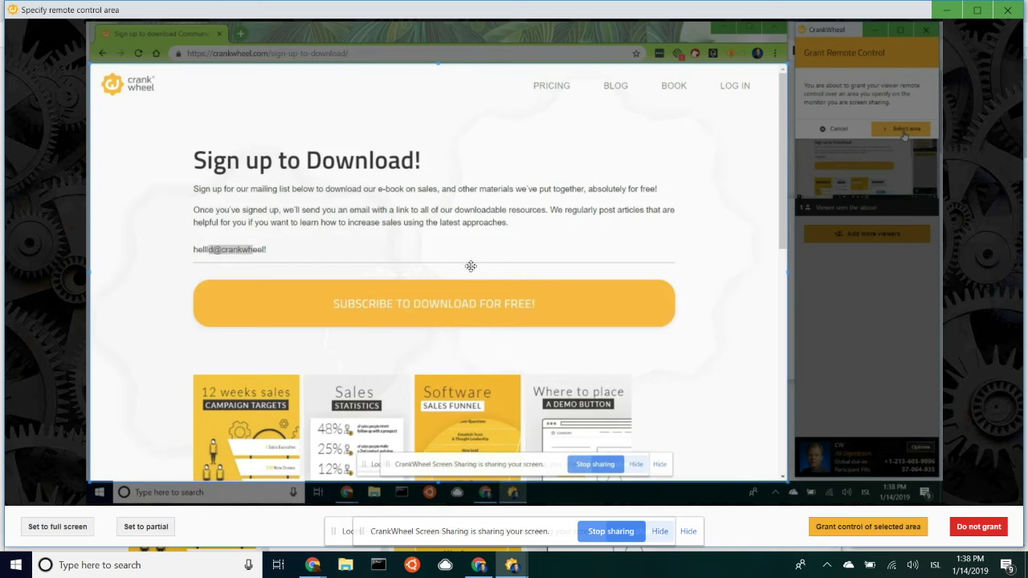
- Frame the browser page as a partial control area, then grant the viewer control of it
{"action": "left_click_drag", "start_coordinate": [390, 248], "coordinate": [409, 216]}
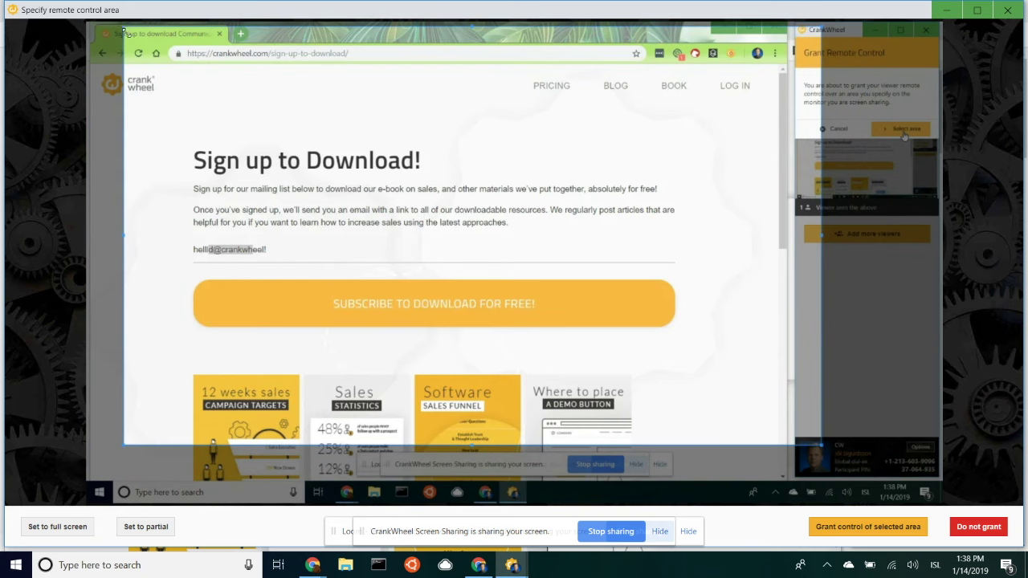
{"action": "left_click_drag", "start_coordinate": [124, 28], "coordinate": [211, 103]}
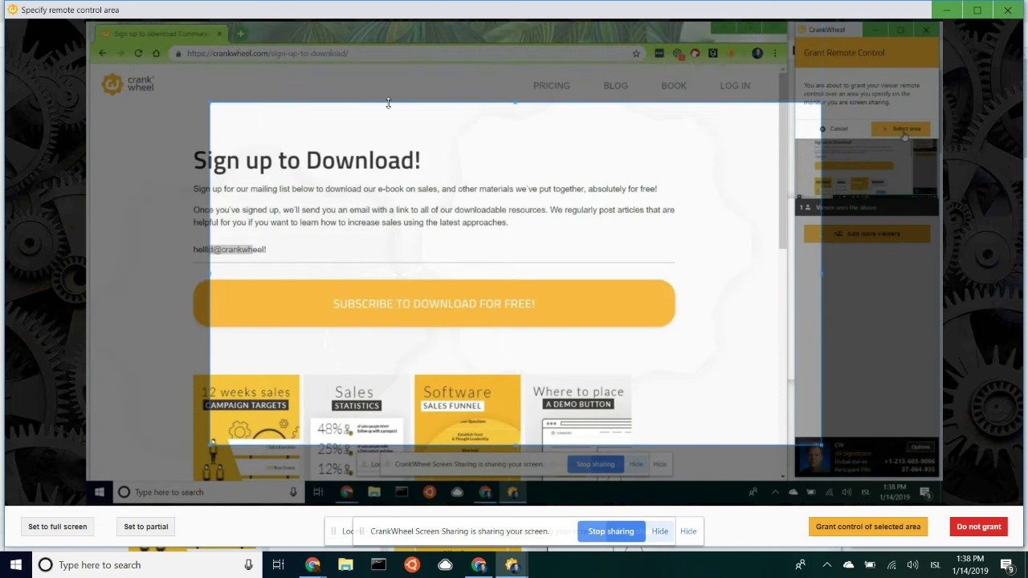
{"action": "left_click_drag", "start_coordinate": [388, 103], "coordinate": [387, 193]}
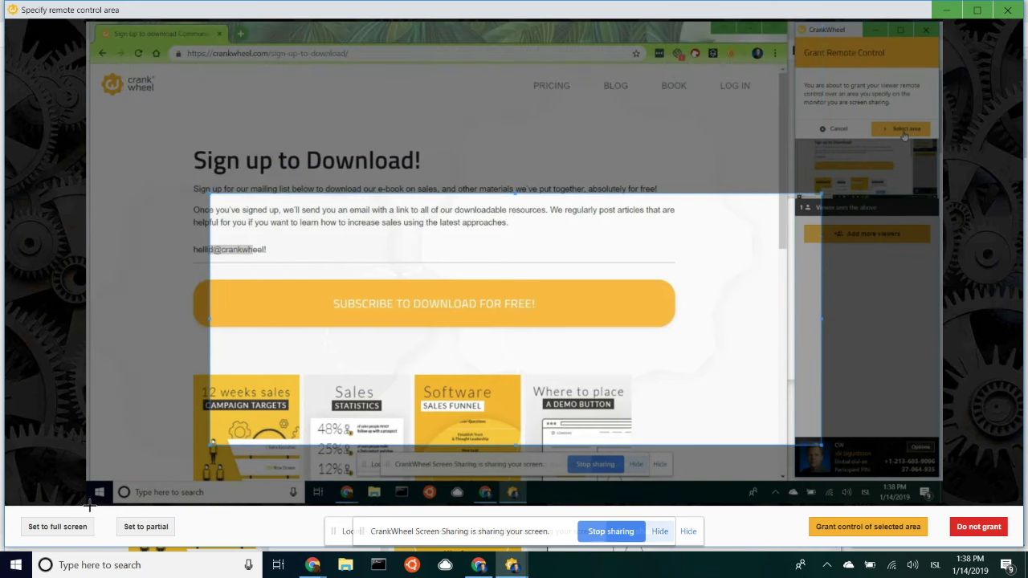
{"action": "left_click", "coordinate": [68, 527]}
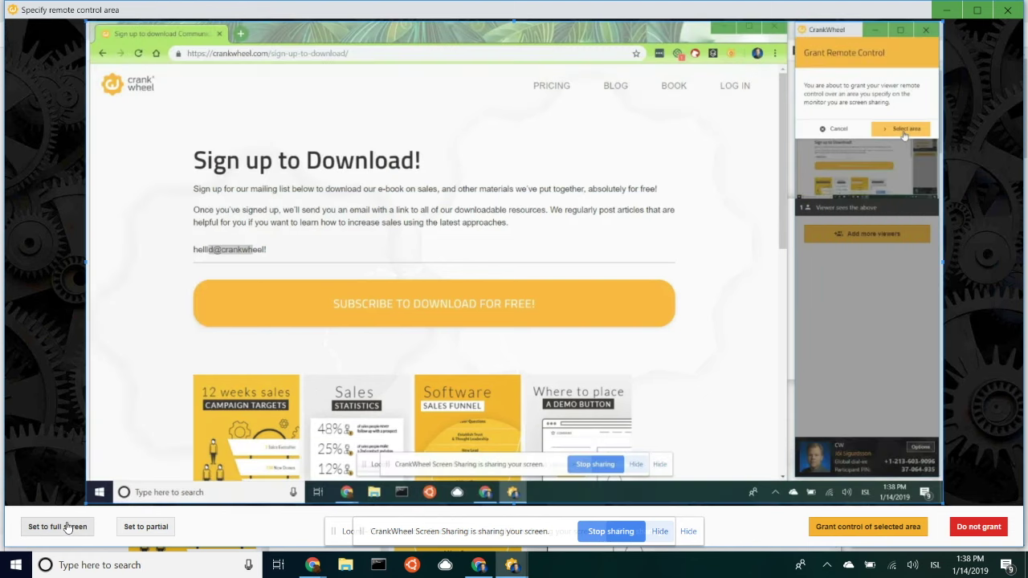
{"action": "left_click", "coordinate": [154, 530]}
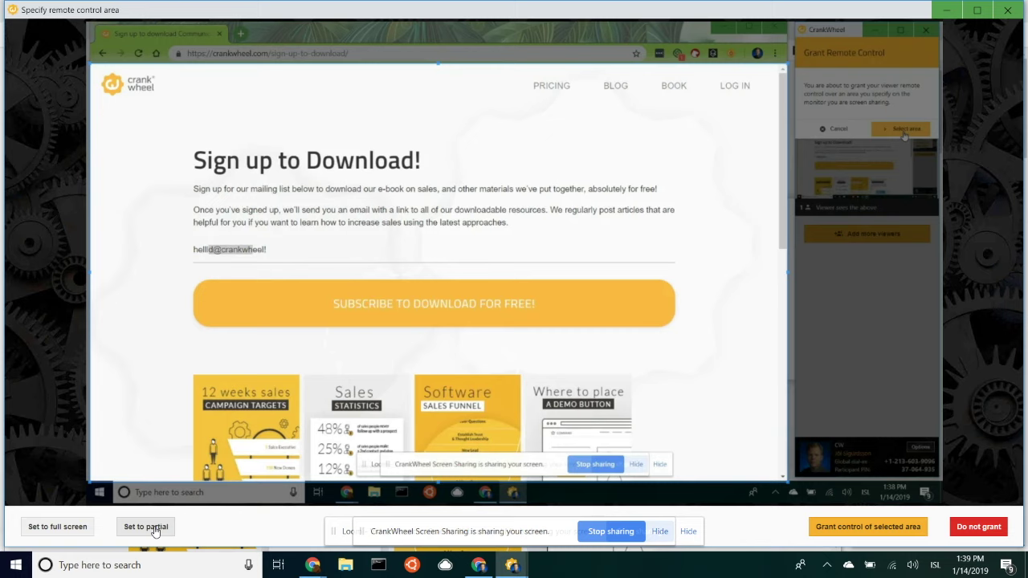
{"action": "left_click_drag", "start_coordinate": [393, 105], "coordinate": [404, 144]}
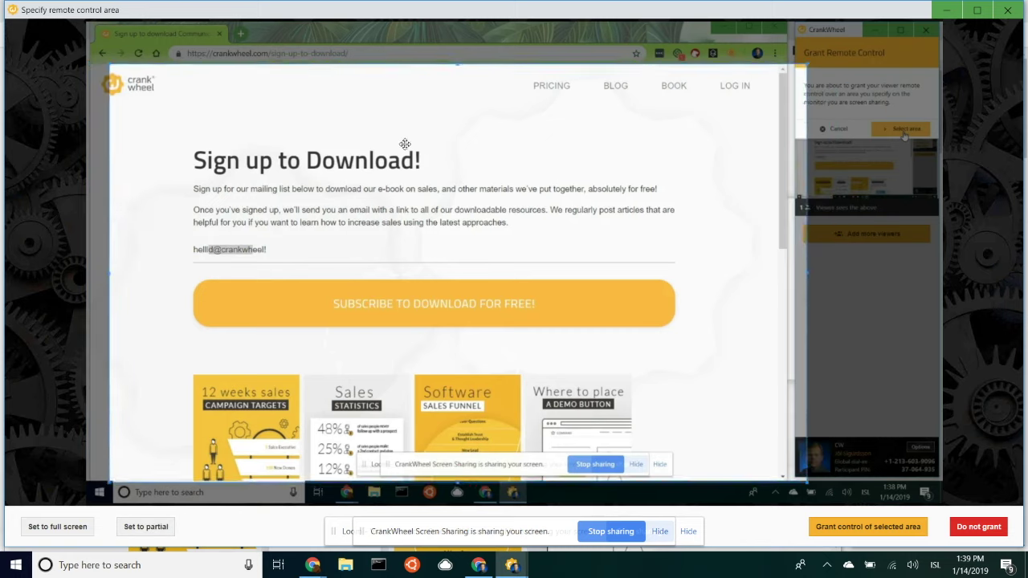
{"action": "left_click", "coordinate": [127, 532]}
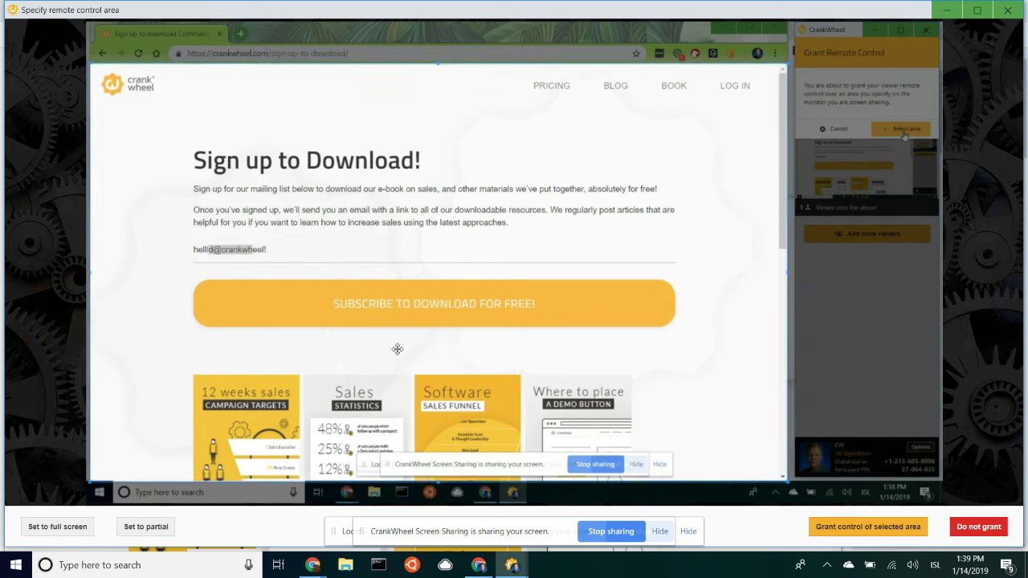
{"action": "left_click", "coordinate": [868, 527]}
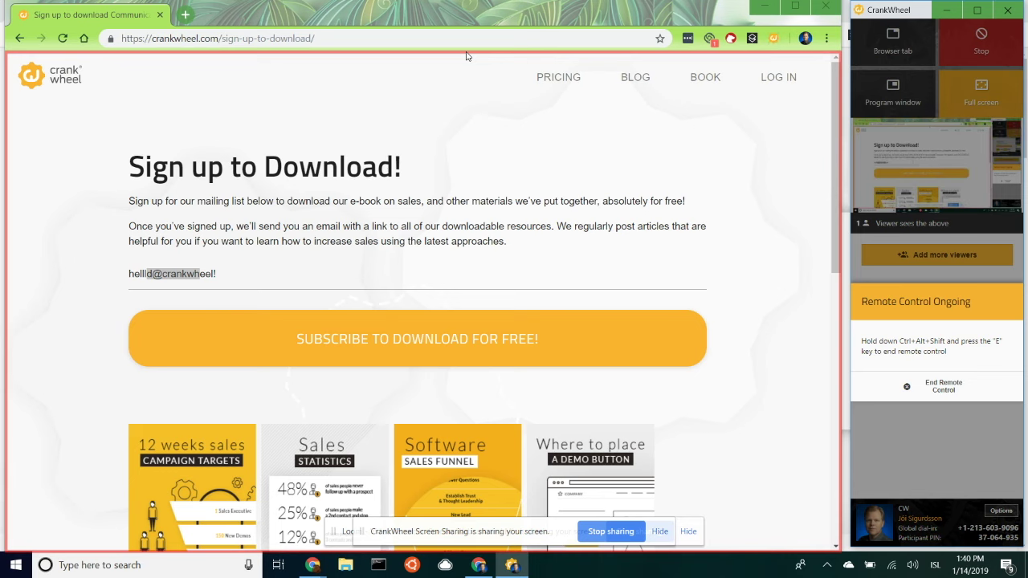
- As the remote controller, select the 'Sign up to Download!' heading, then select the page address
{"action": "left_click", "coordinate": [218, 122]}
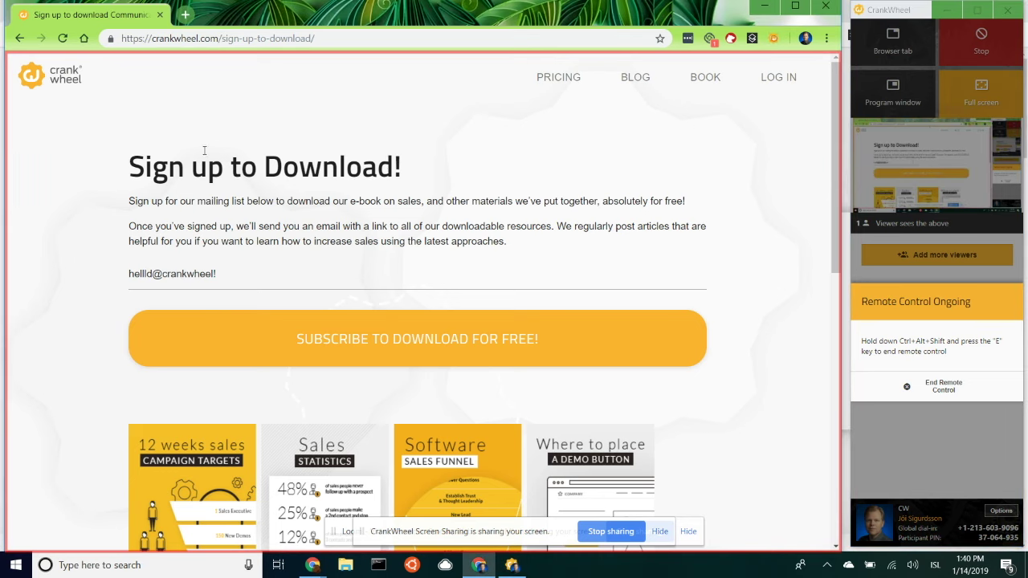
{"action": "triple_click", "coordinate": [202, 169]}
{"action": "left_click", "coordinate": [255, 165]}
{"action": "left_click", "coordinate": [229, 39]}
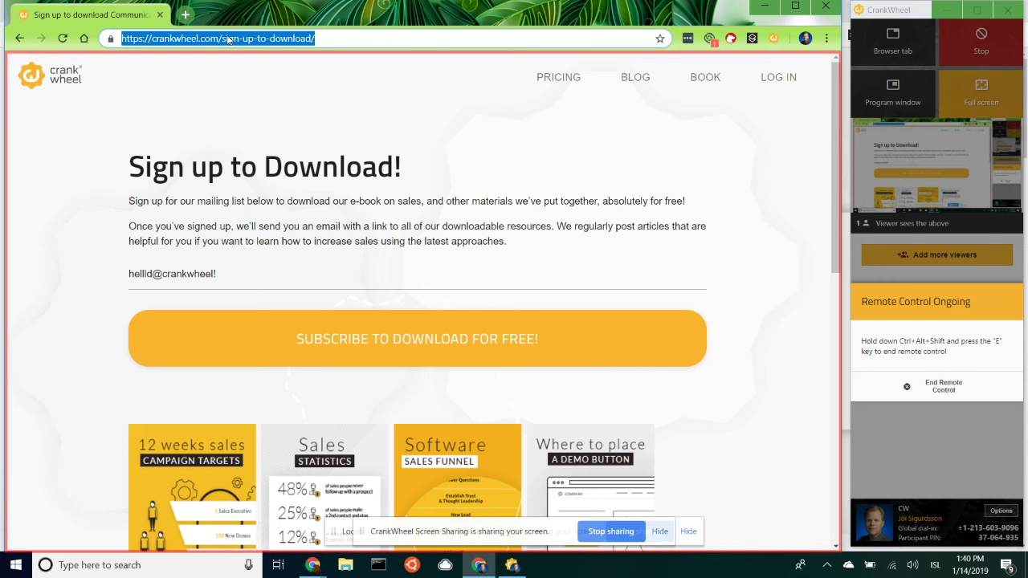
- Enter 'hello world' as the address, erase the e-mail field, and end control with Ctrl+Alt+Shift+E
{"action": "type", "text": "hello world"}
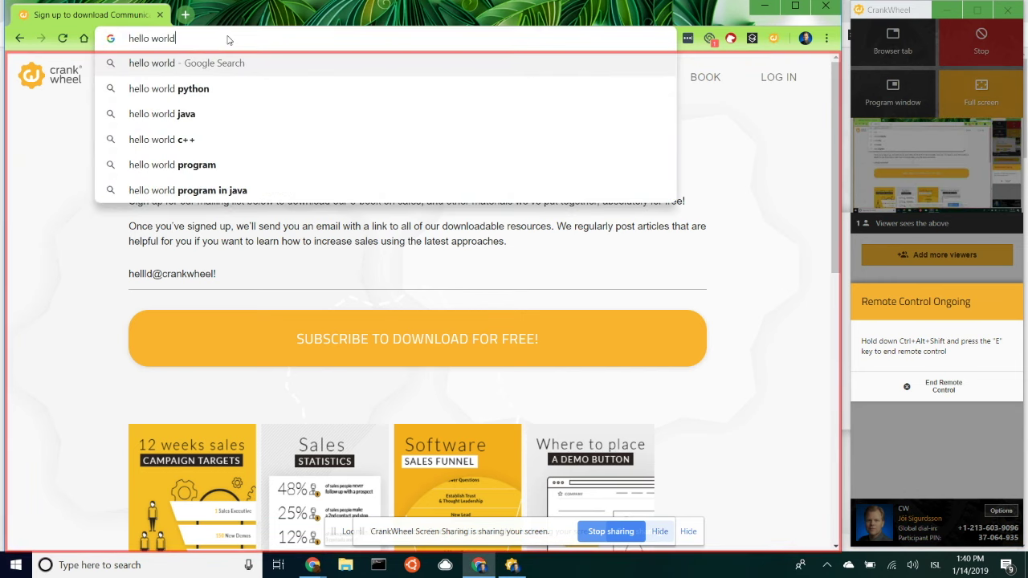
{"action": "left_click", "coordinate": [77, 199]}
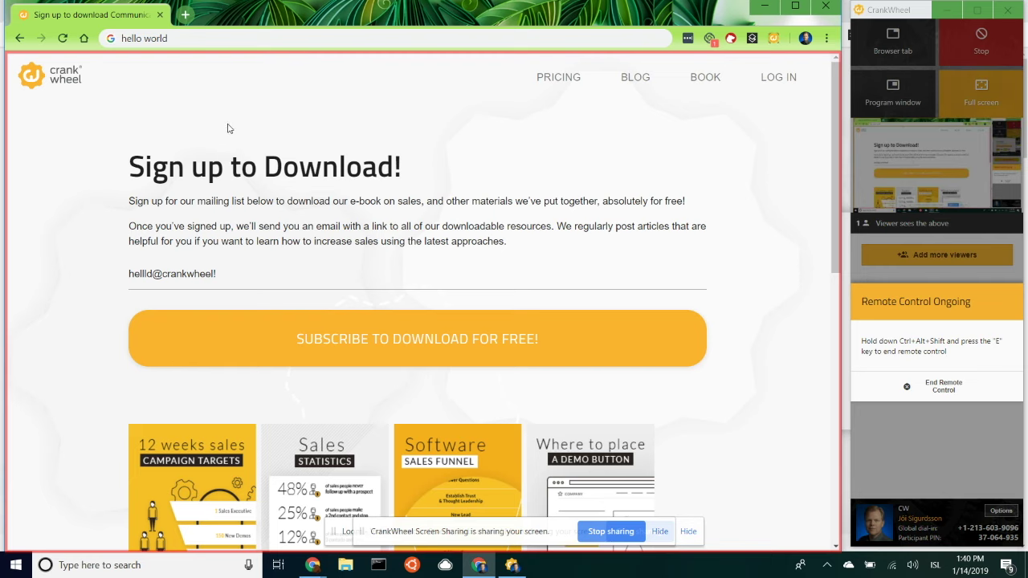
{"action": "left_click", "coordinate": [232, 275]}
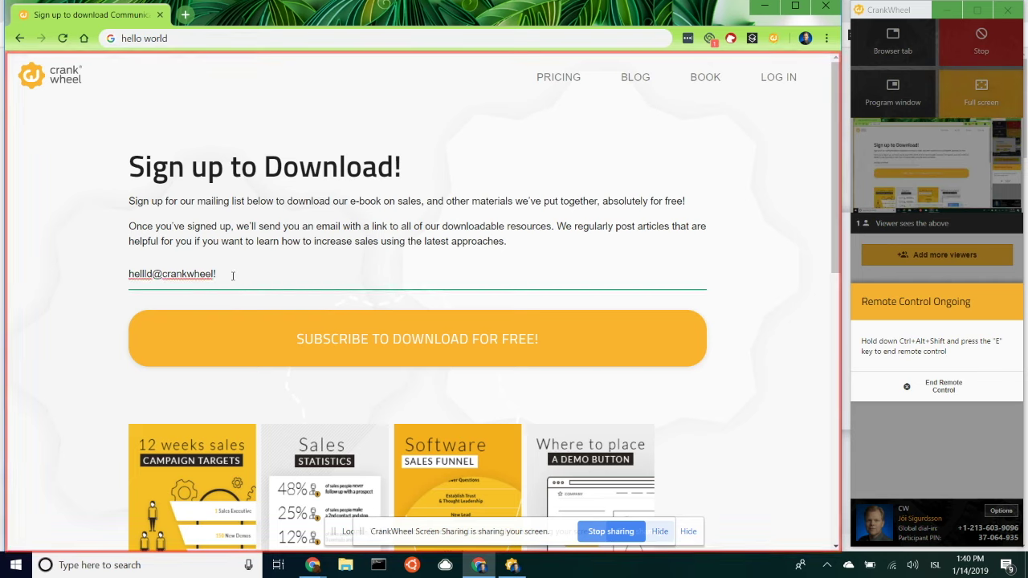
{"action": "key", "text": "BackSpace"}
{"action": "key", "text": "BackSpace"}
{"action": "key", "text": "BackSpace"}
{"action": "key", "text": "BackSpace"}
{"action": "key", "text": "BackSpace"}
{"action": "key", "text": "BackSpace"}
{"action": "key", "text": "BackSpace"}
{"action": "key", "text": "BackSpace"}
{"action": "key", "text": "BackSpace"}
{"action": "key", "text": "BackSpace"}
{"action": "key", "text": "BackSpace"}
{"action": "key", "text": "BackSpace"}
{"action": "key", "text": "BackSpace"}
{"action": "key", "text": "BackSpace"}
{"action": "key", "text": "BackSpace"}
{"action": "key", "text": "BackSpace"}
{"action": "key", "text": "BackSpace"}
{"action": "key", "text": "BackSpace"}
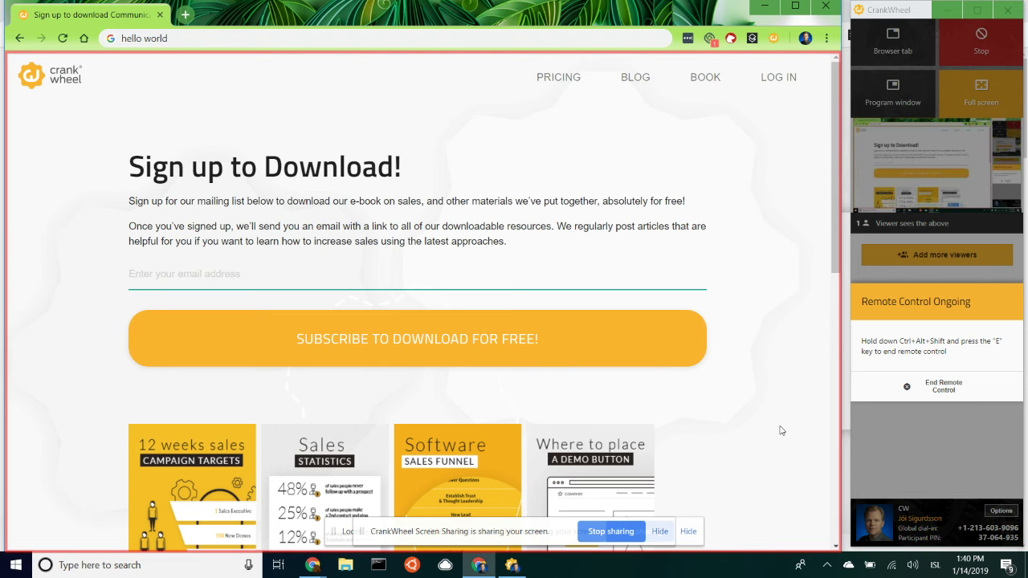
{"action": "left_click", "coordinate": [370, 198]}
{"action": "key", "text": "ctrl+alt+shift+e"}
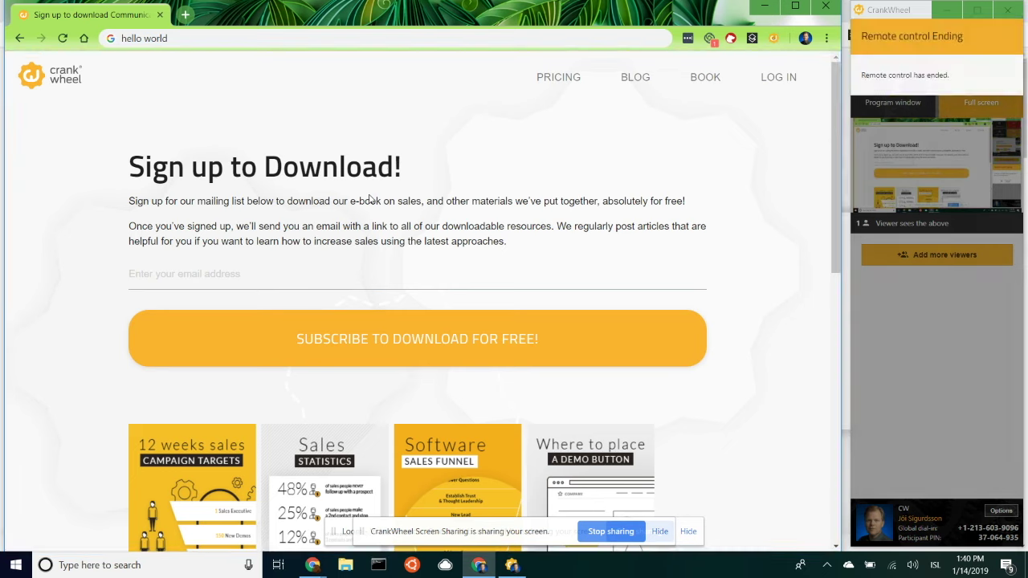